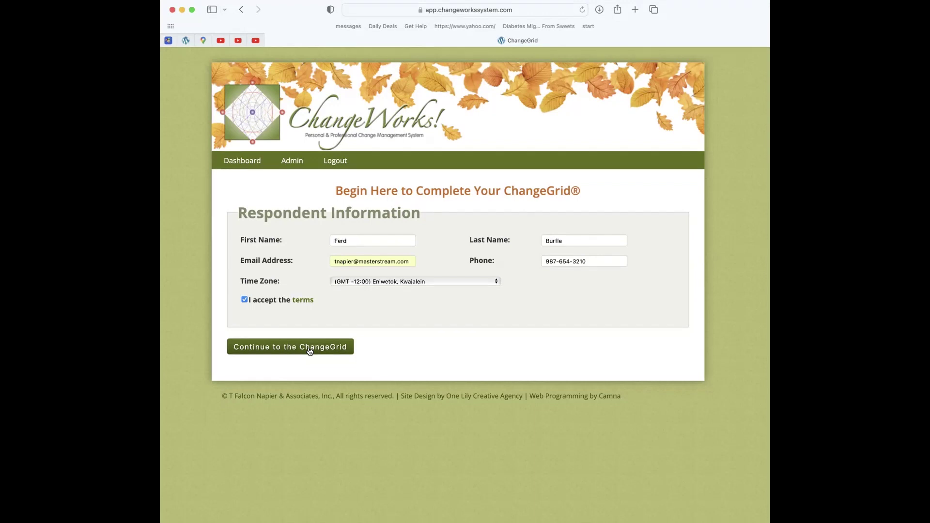
- Continue from the respondent information to the ChangeGrid survey and review its instructions, respondent details and activities list
left_click(309, 347)
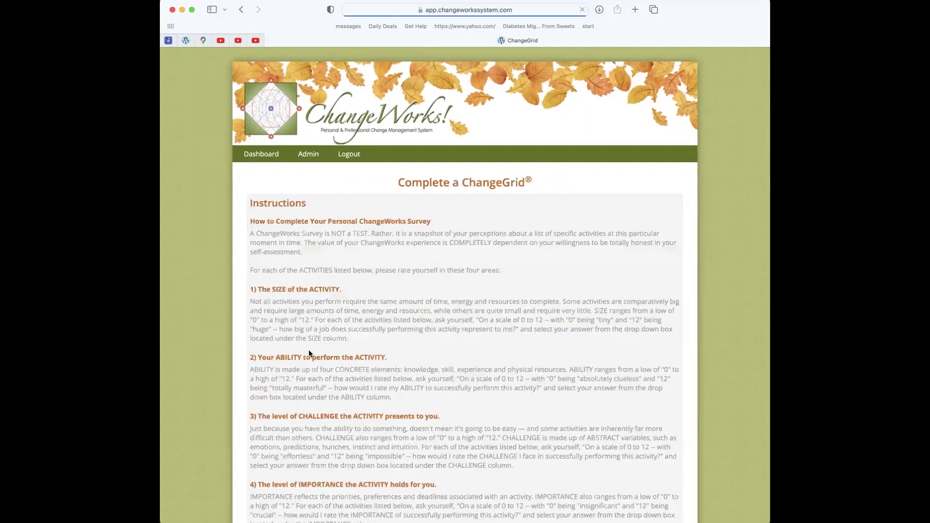
scroll(309, 354, "down", 2)
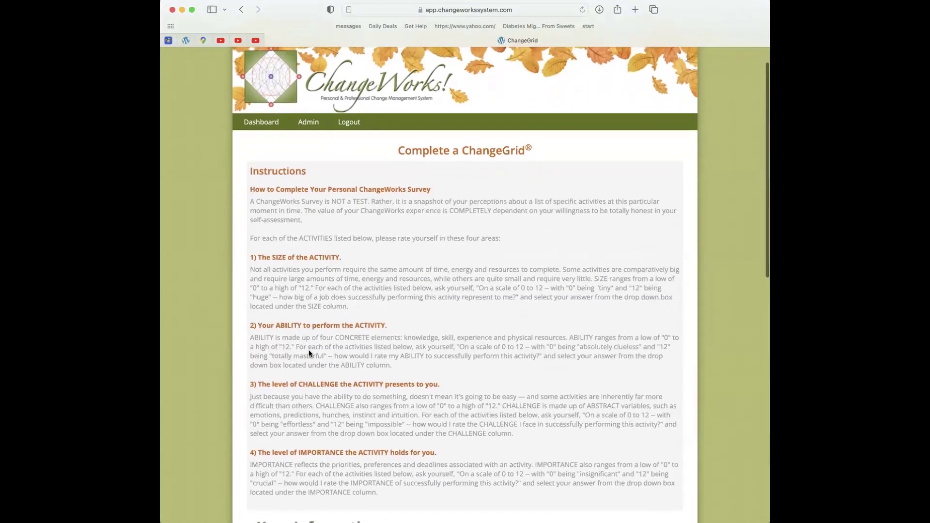
scroll(309, 354, "down", 2)
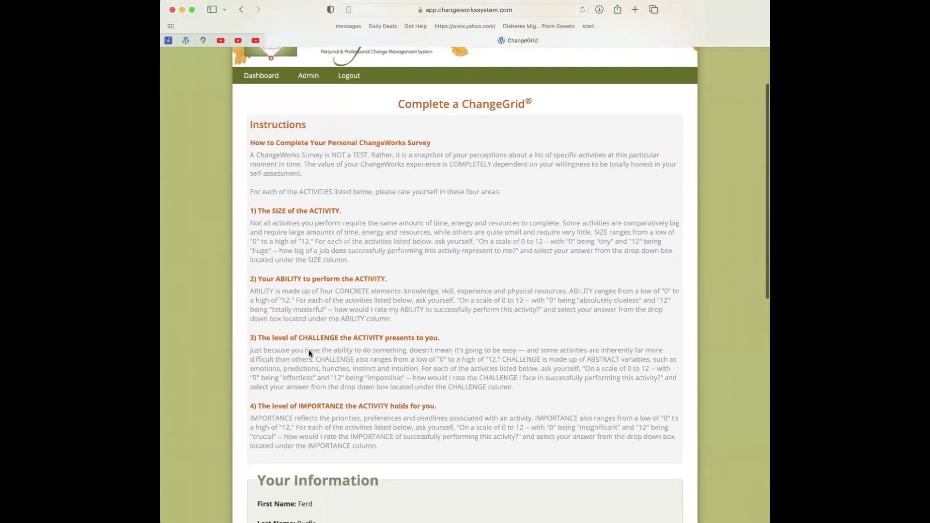
scroll(310, 351, "down", 1)
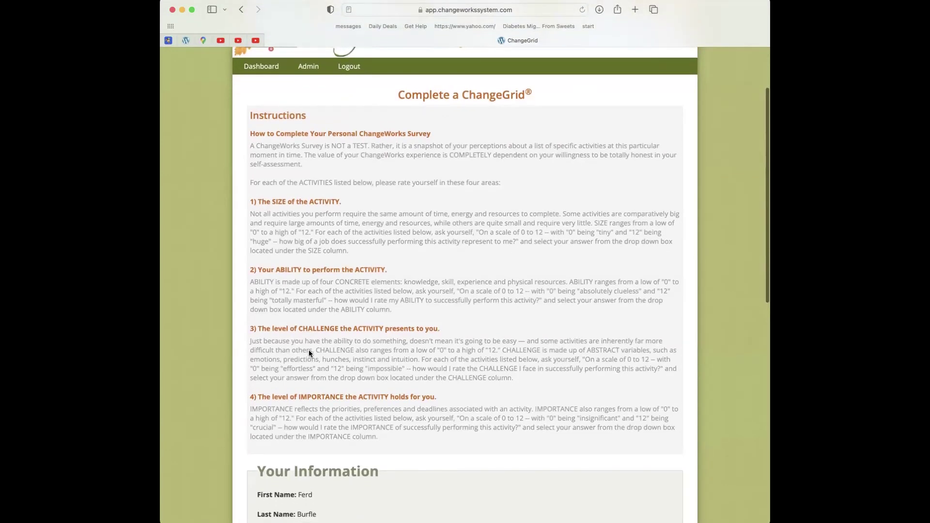
scroll(310, 350, "down", 1)
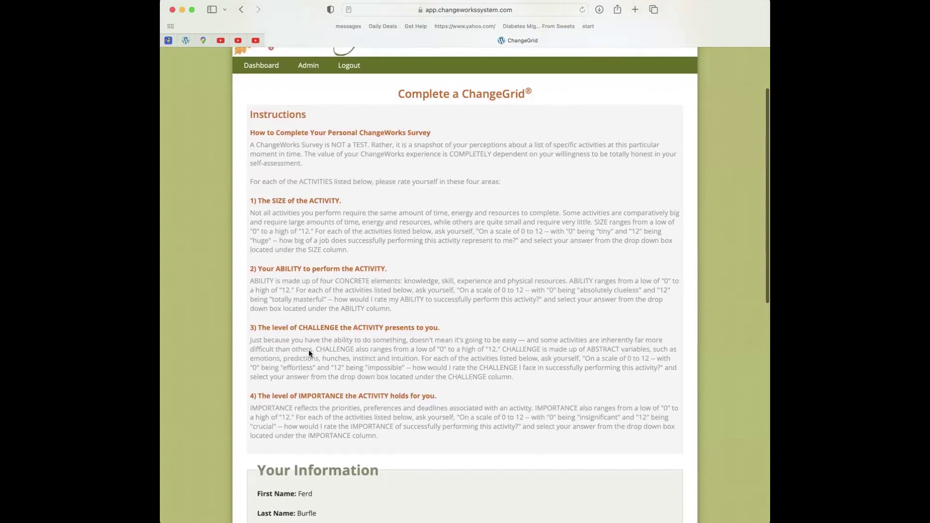
scroll(309, 353, "down", 3)
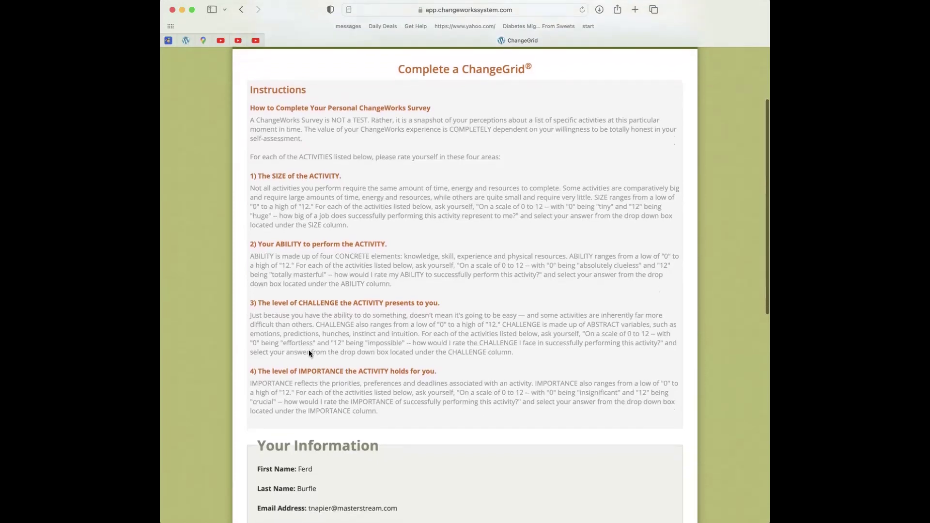
scroll(309, 353, "down", 2)
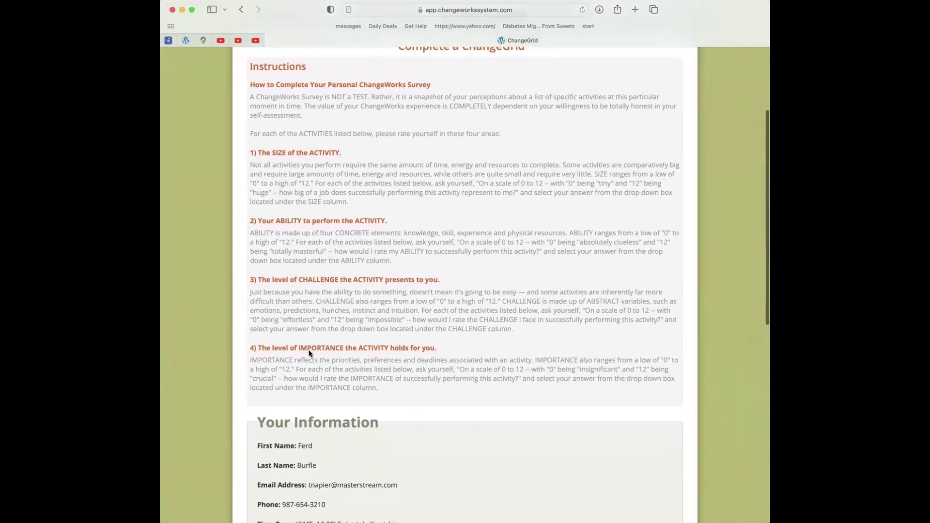
scroll(309, 354, "down", 8)
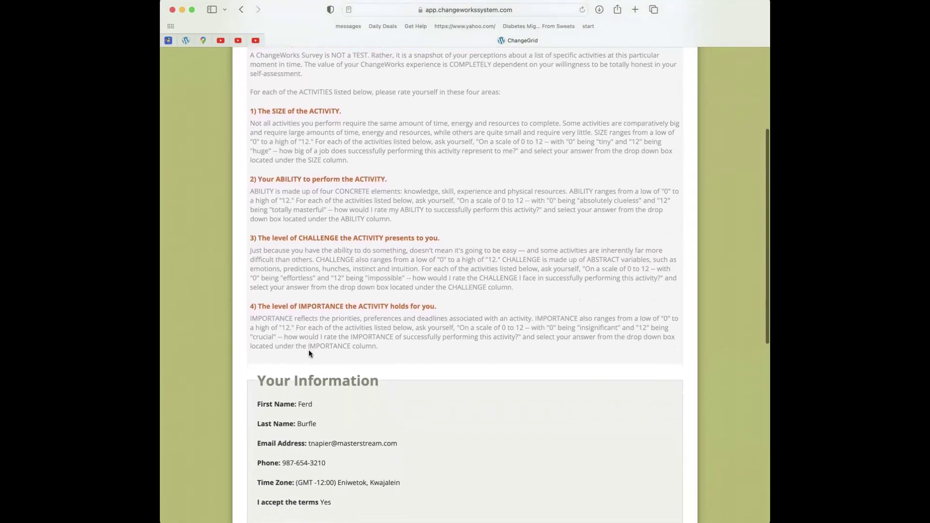
scroll(309, 353, "down", 15)
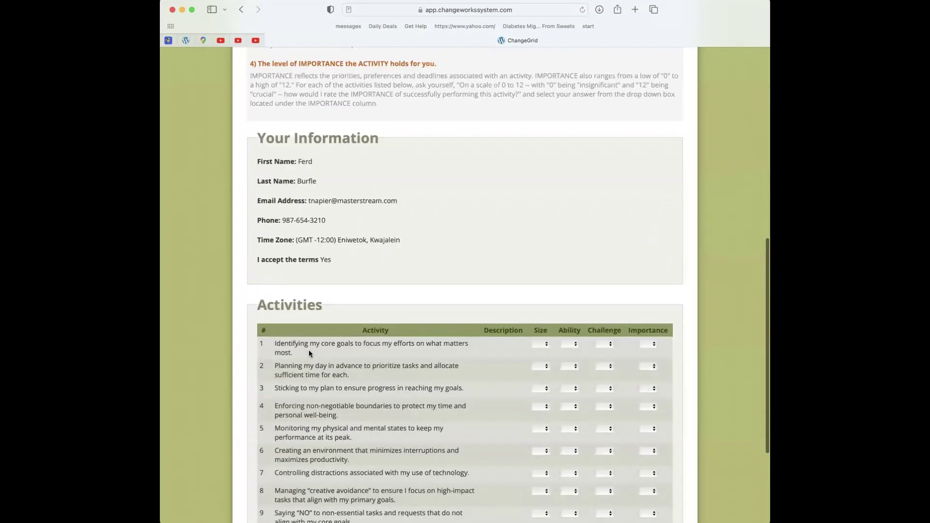
scroll(309, 353, "down", 1)
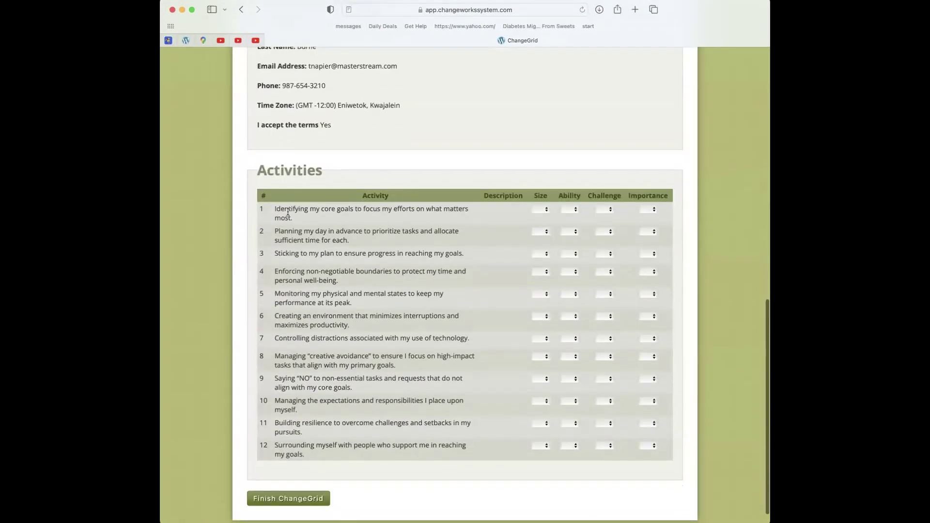
- Rate activity 1, identifying core goals, with Size 2, Ability 6, Challenge 9 and Importance 11
scroll(357, 231, "up", 5)
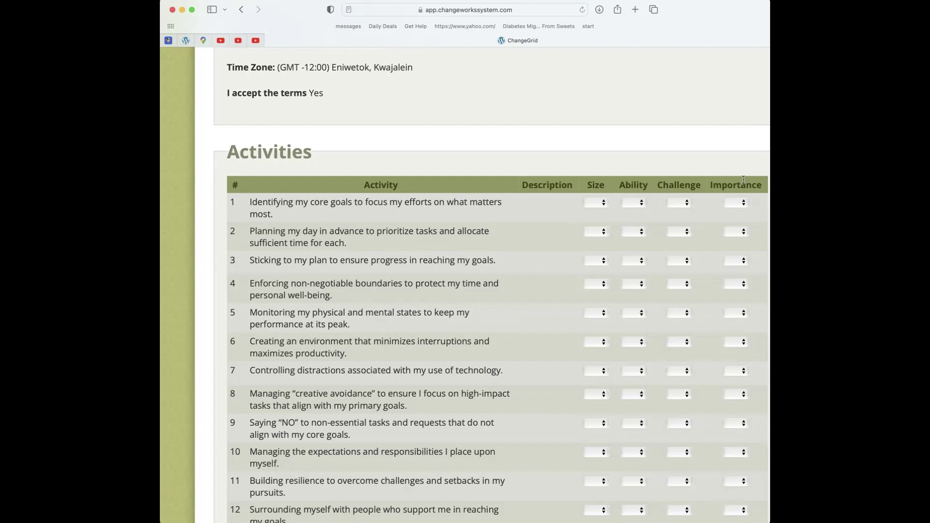
left_click(605, 204)
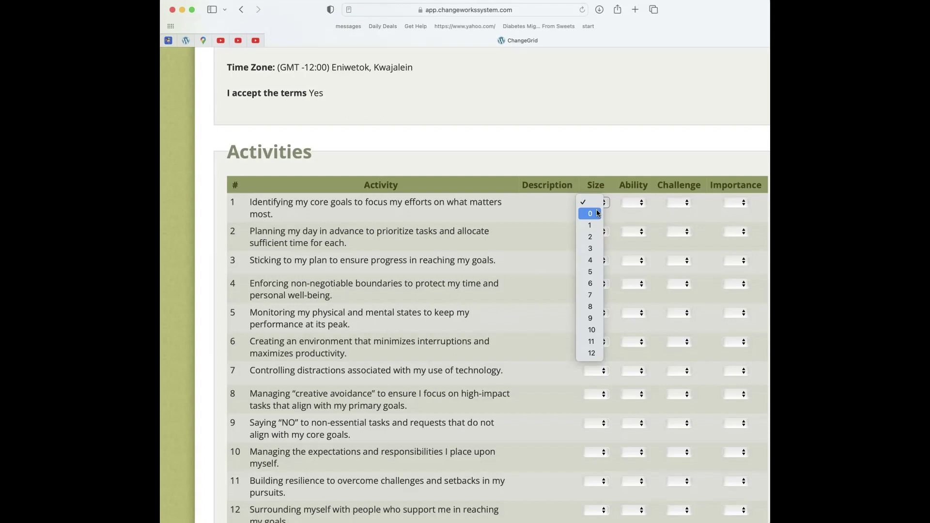
left_click(591, 237)
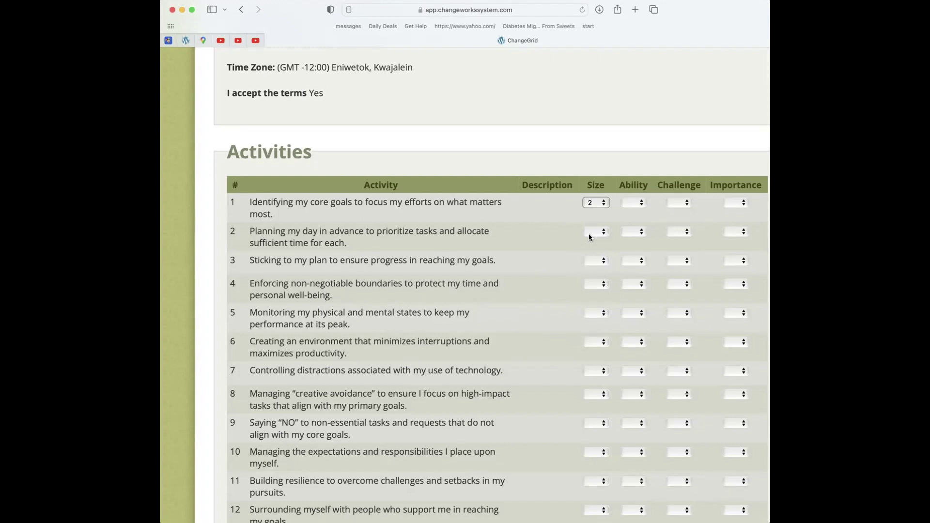
left_click(641, 202)
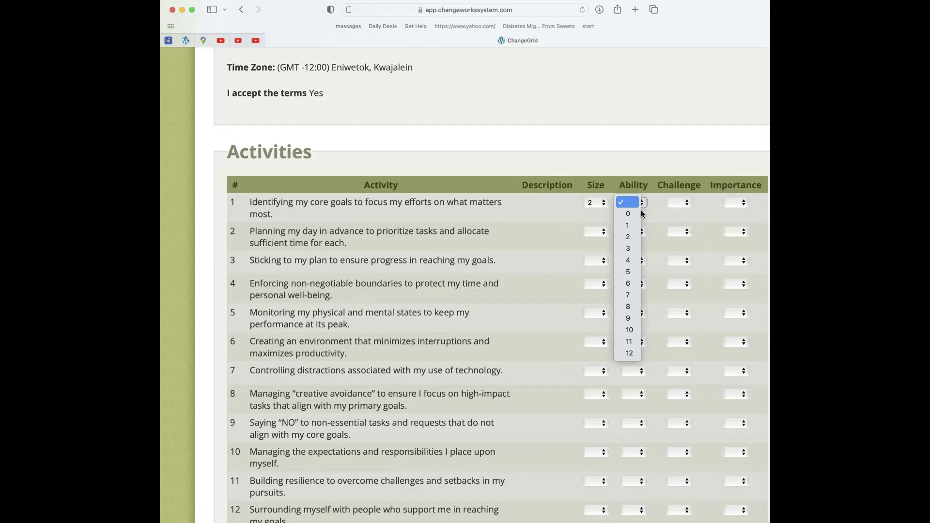
left_click(633, 283)
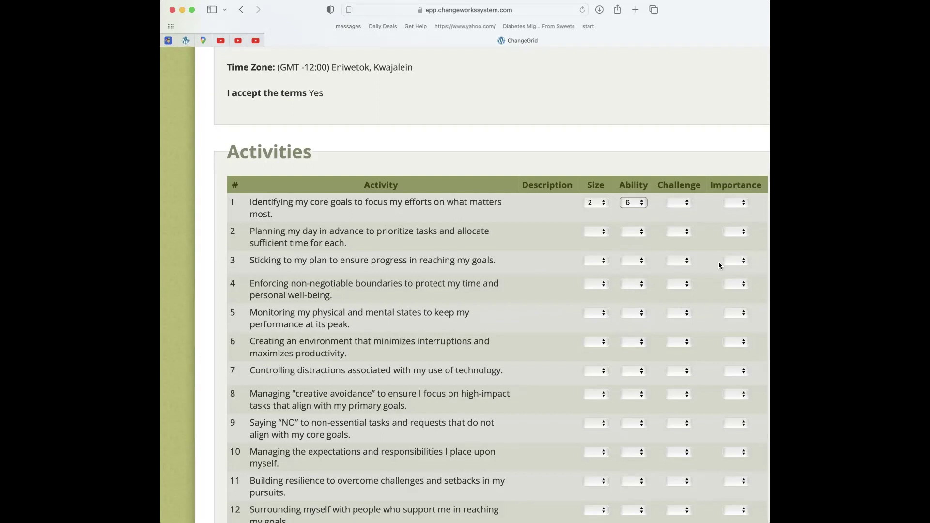
left_click(686, 203)
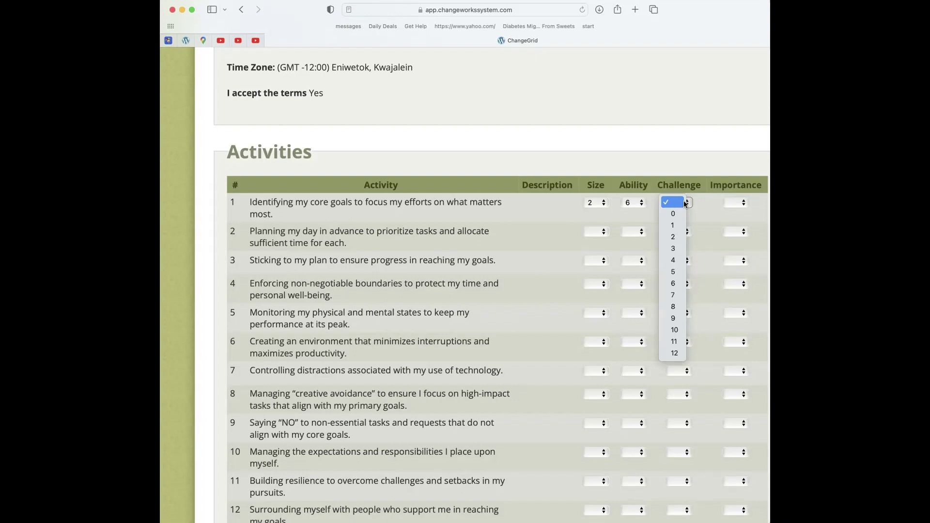
left_click(677, 321)
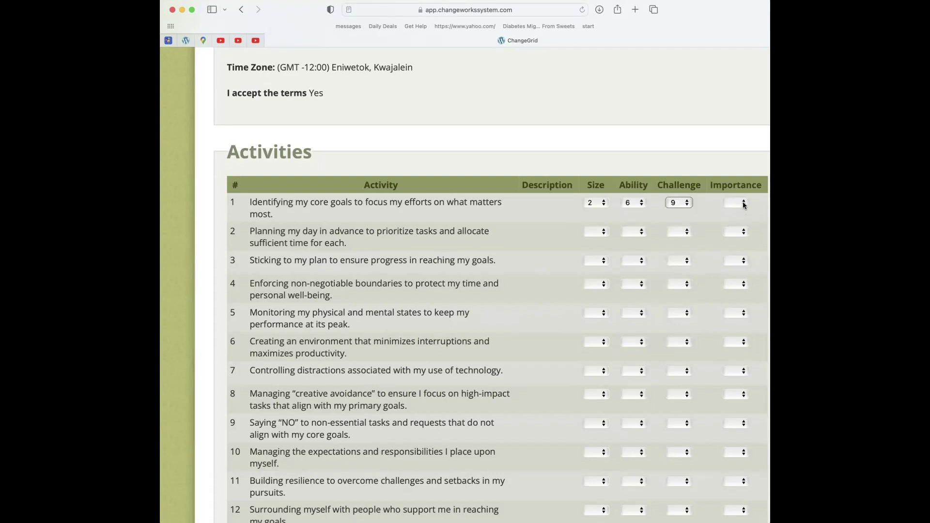
left_click(743, 203)
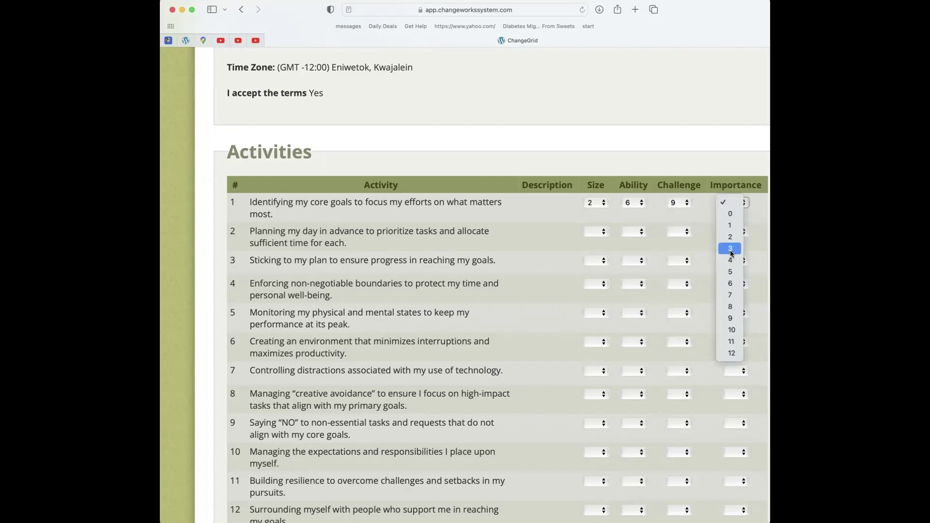
left_click(732, 342)
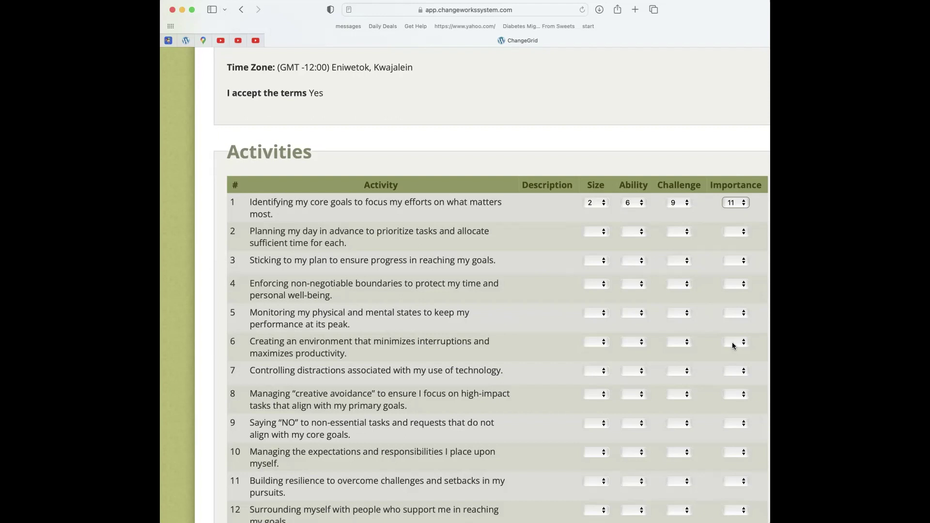
left_click(734, 345)
left_click(736, 281)
- Rate activity 2, planning the day in advance, with Size 4, Ability 10, Challenge 9 and Importance 11
left_click(604, 232)
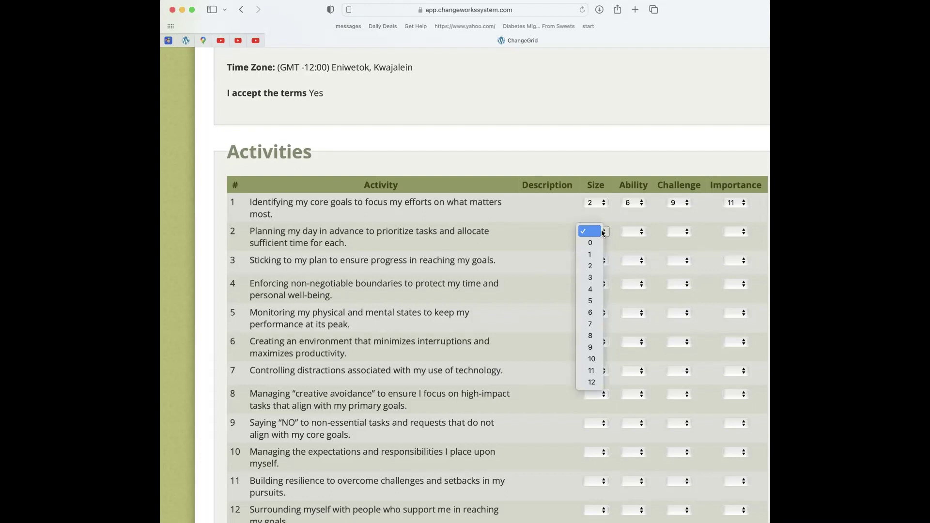
left_click(593, 291)
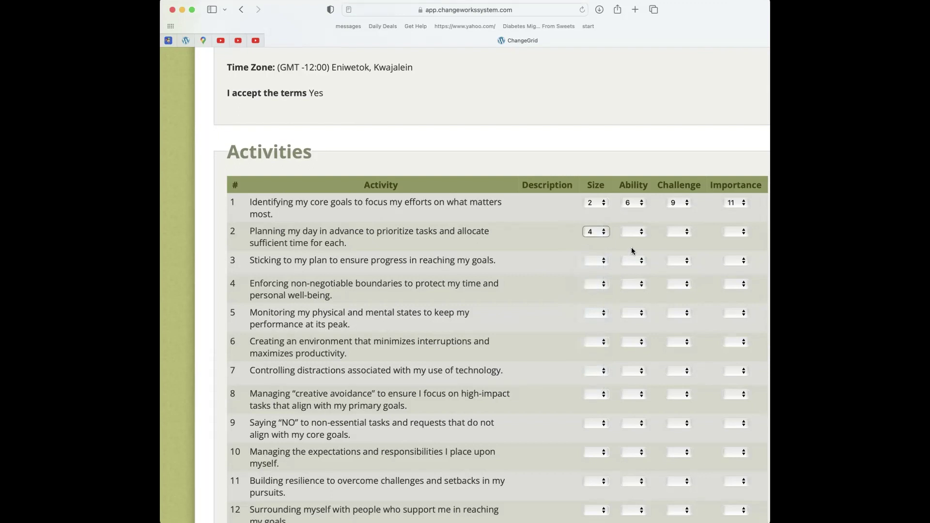
left_click(642, 232)
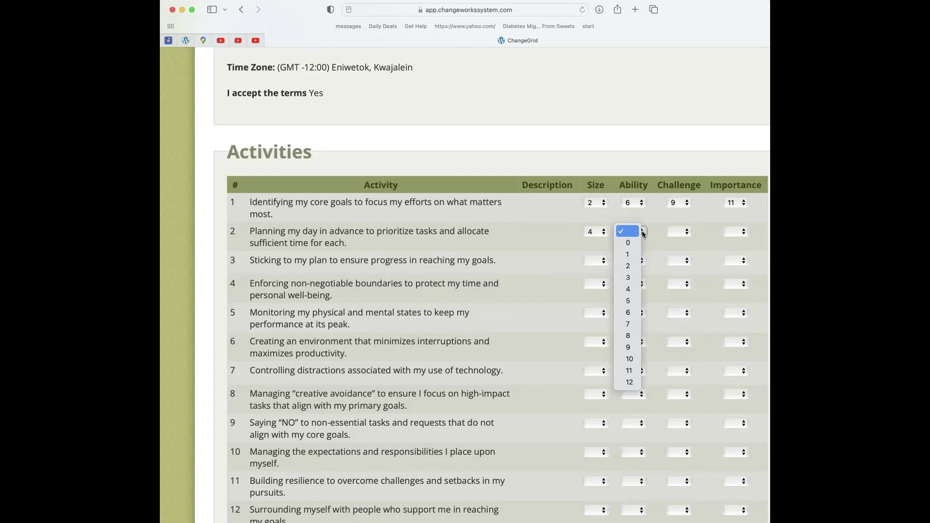
left_click(629, 359)
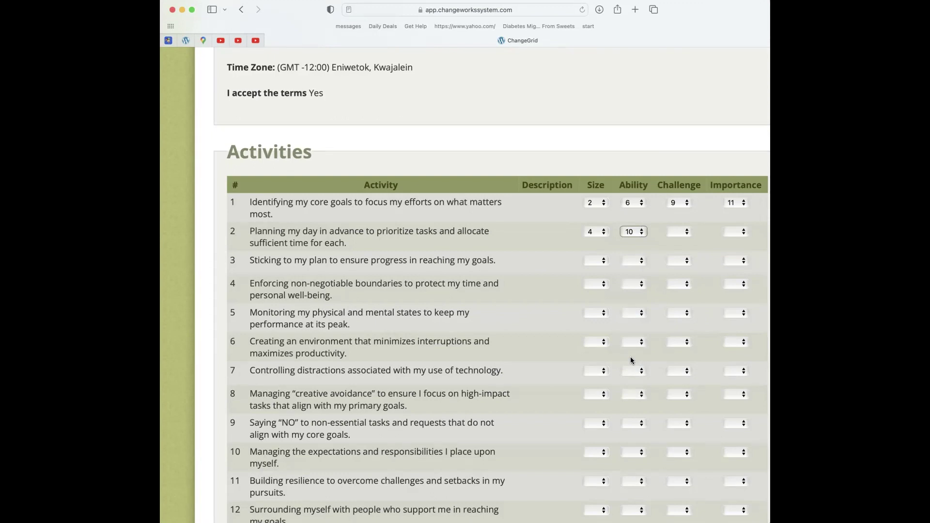
left_click(688, 232)
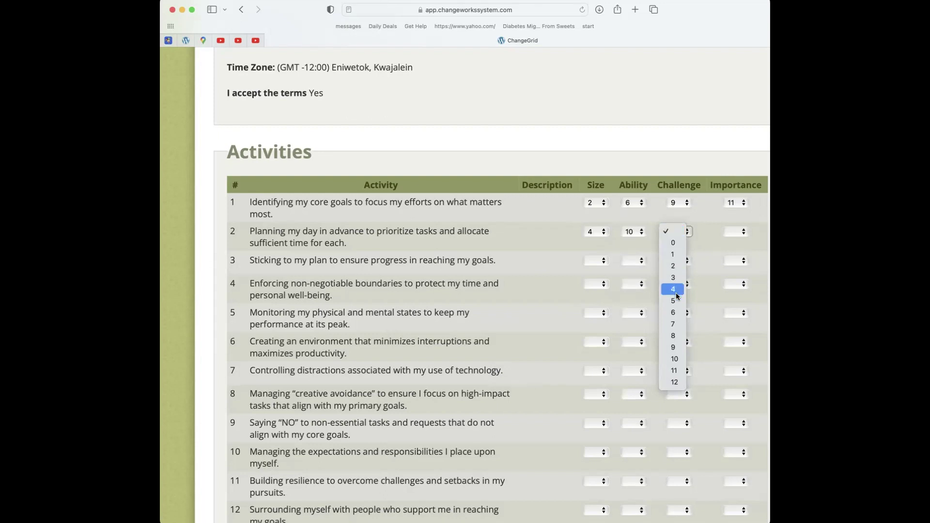
left_click(676, 346)
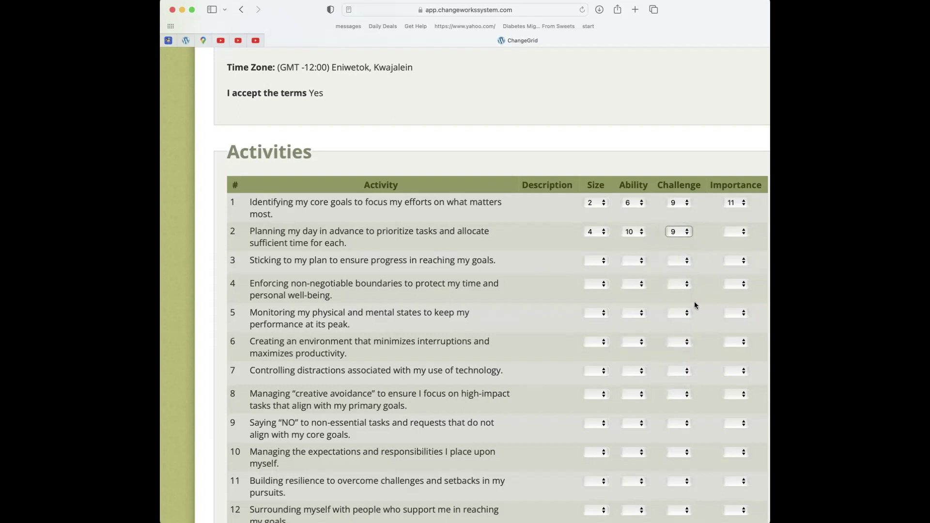
left_click(744, 232)
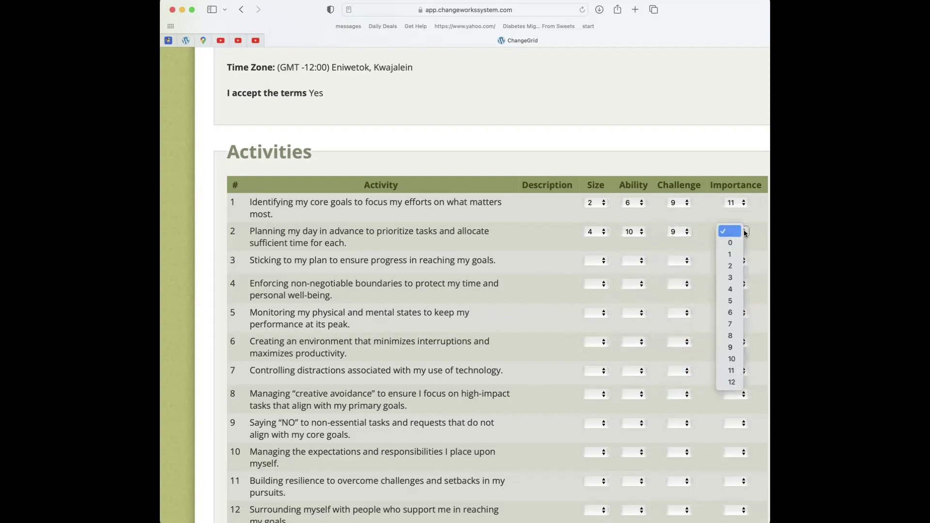
left_click(733, 371)
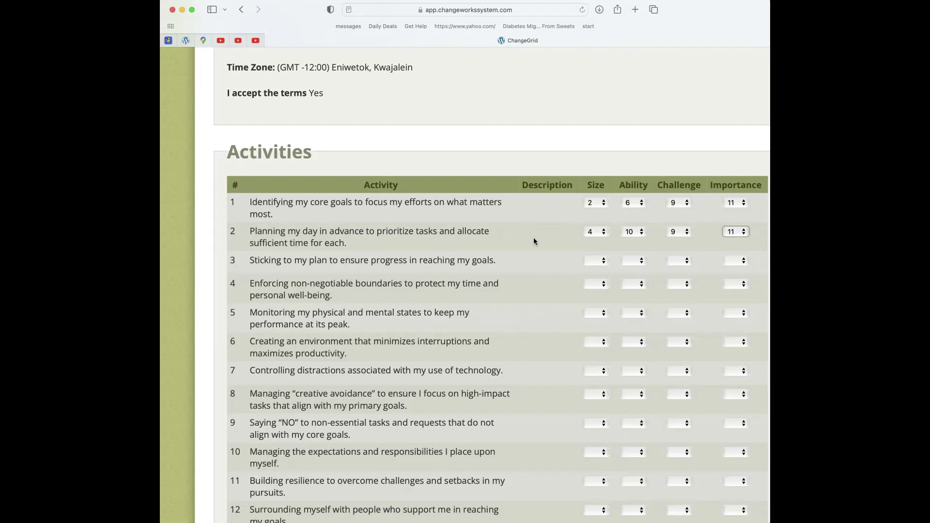
- Rate activity 3, sticking to the plan, with Size 10, Ability 3, Challenge 11 and Importance 4
left_click(603, 261)
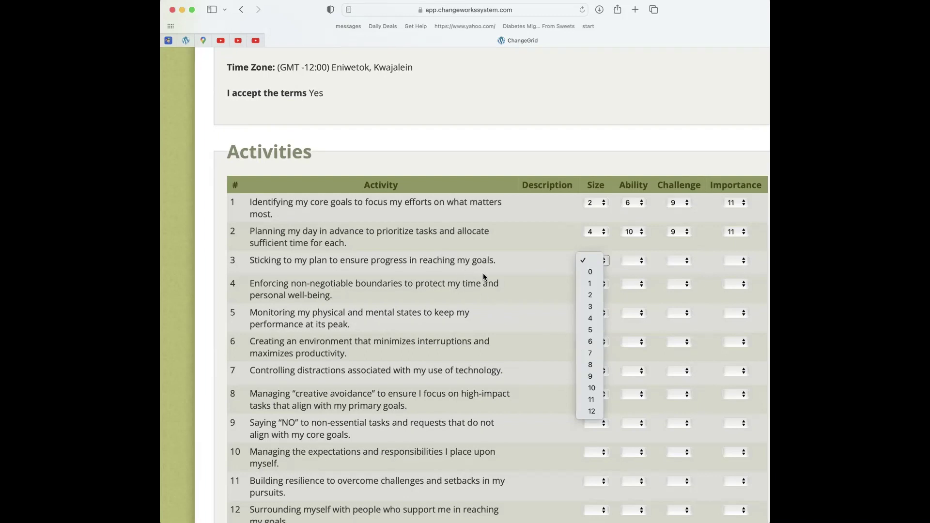
left_click(587, 387)
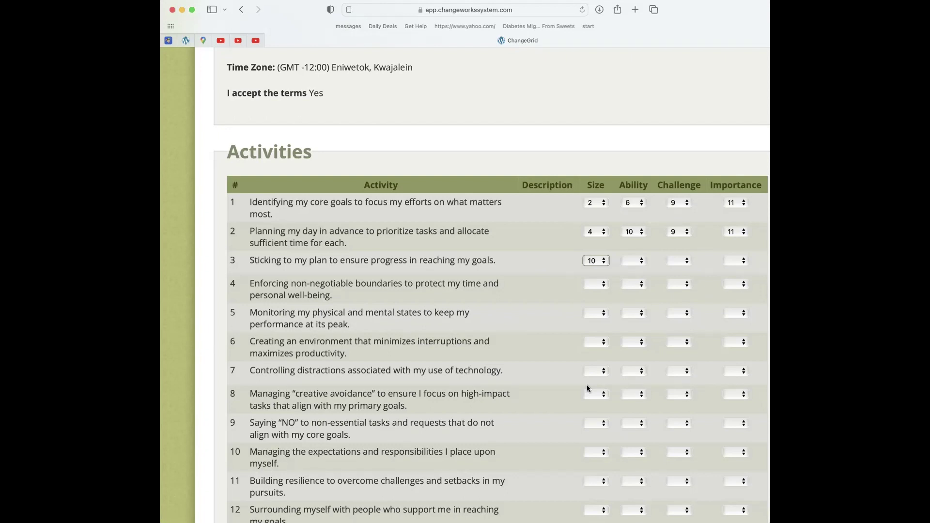
left_click(588, 389)
left_click(639, 261)
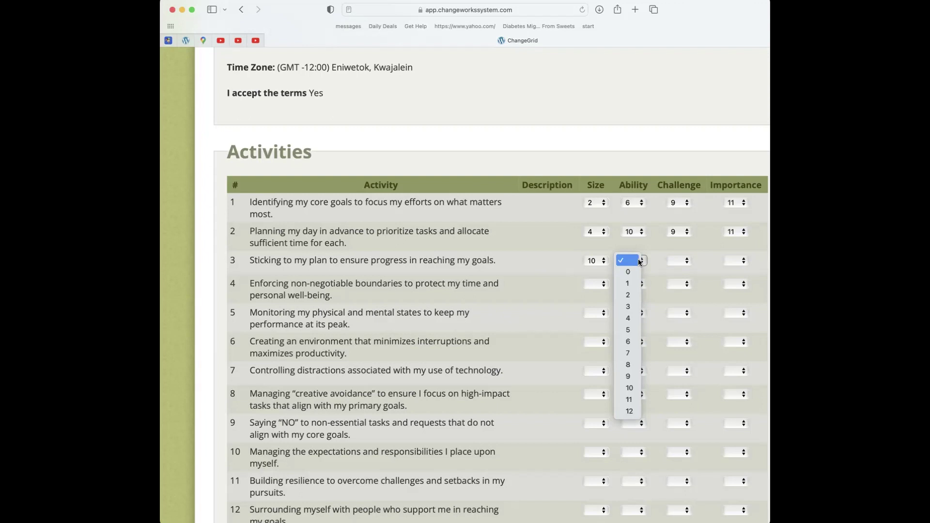
left_click(633, 308)
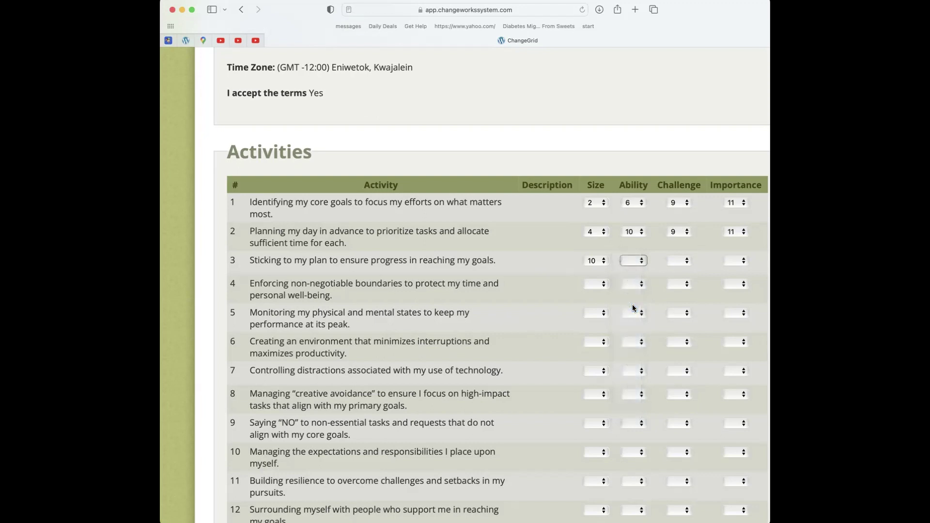
left_click(688, 262)
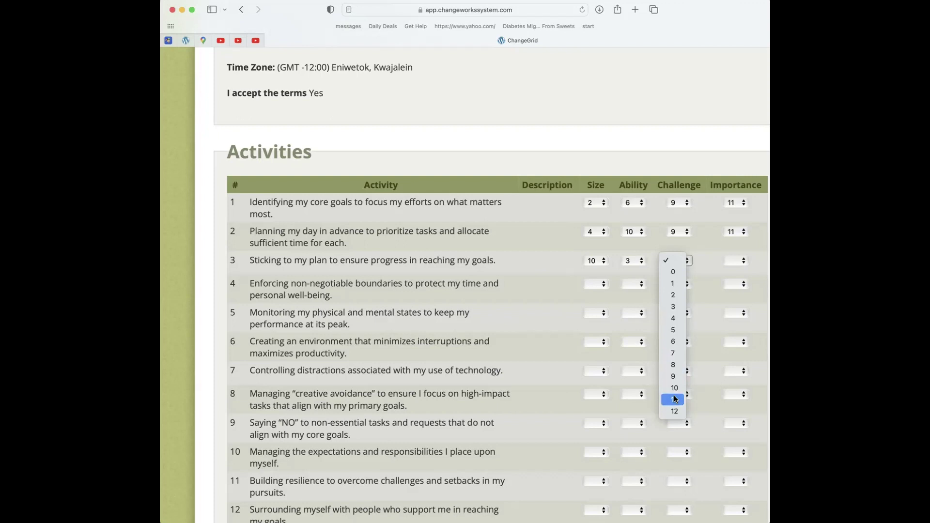
left_click(675, 399)
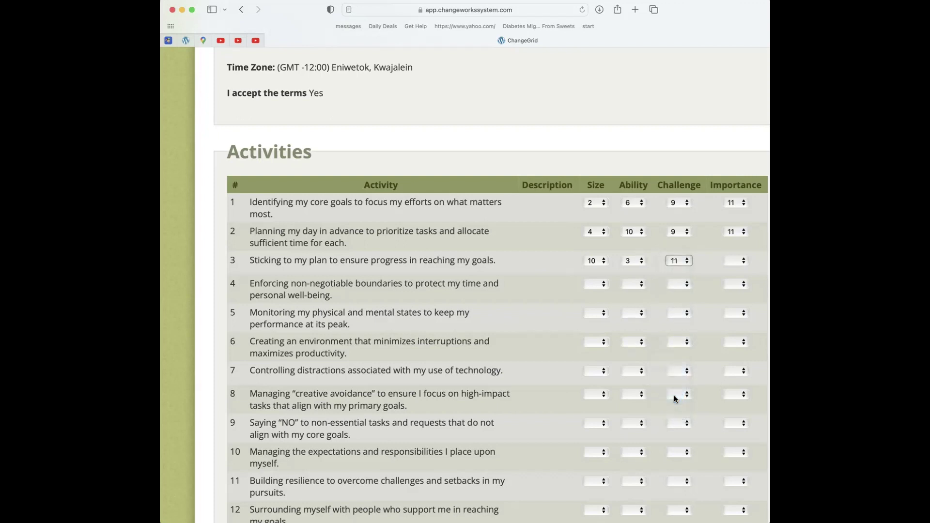
left_click(744, 262)
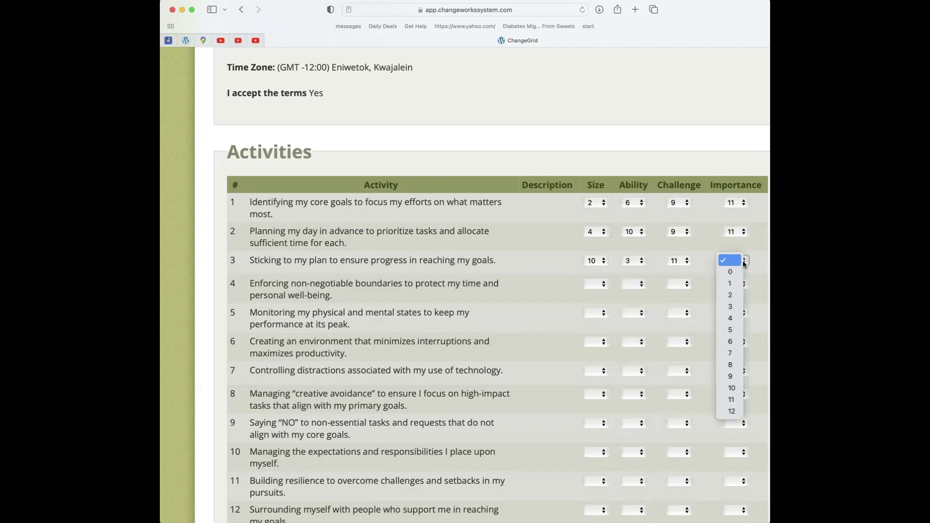
left_click(733, 320)
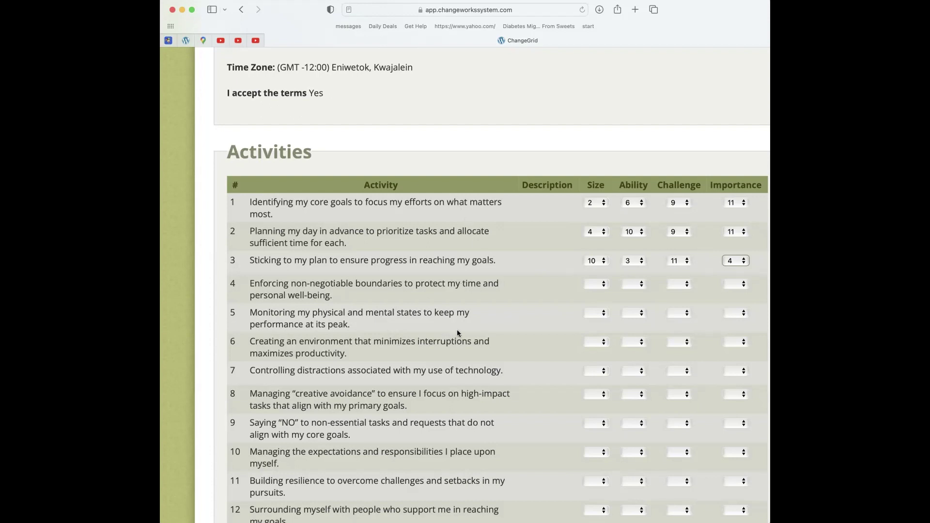
scroll(457, 334, "down", 1)
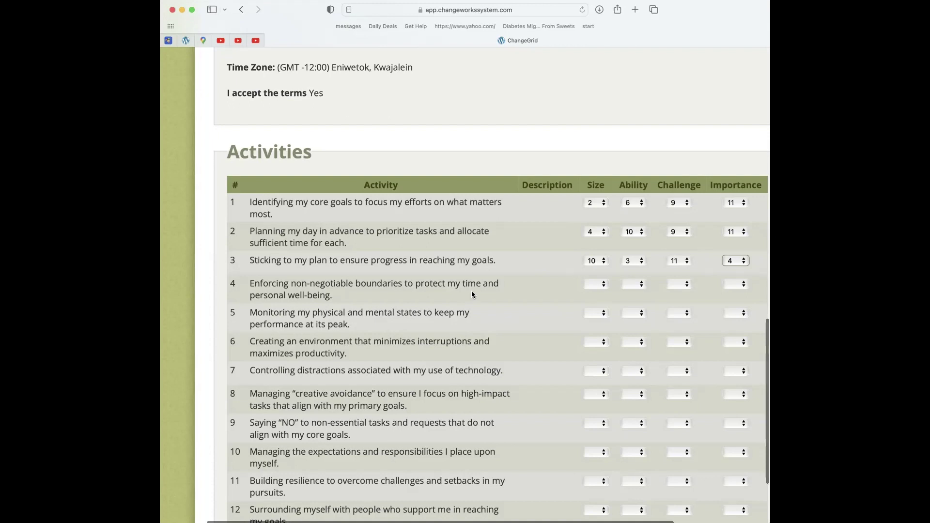
scroll(473, 292, "down", 3)
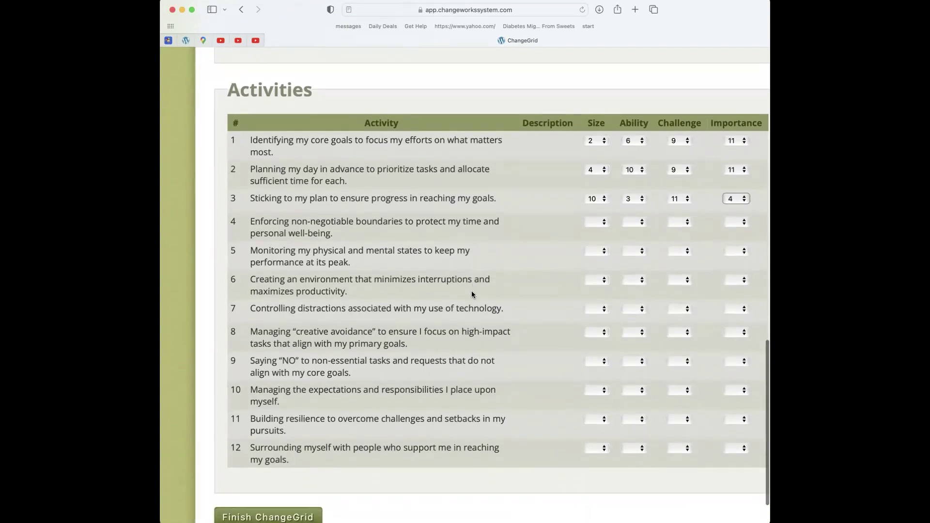